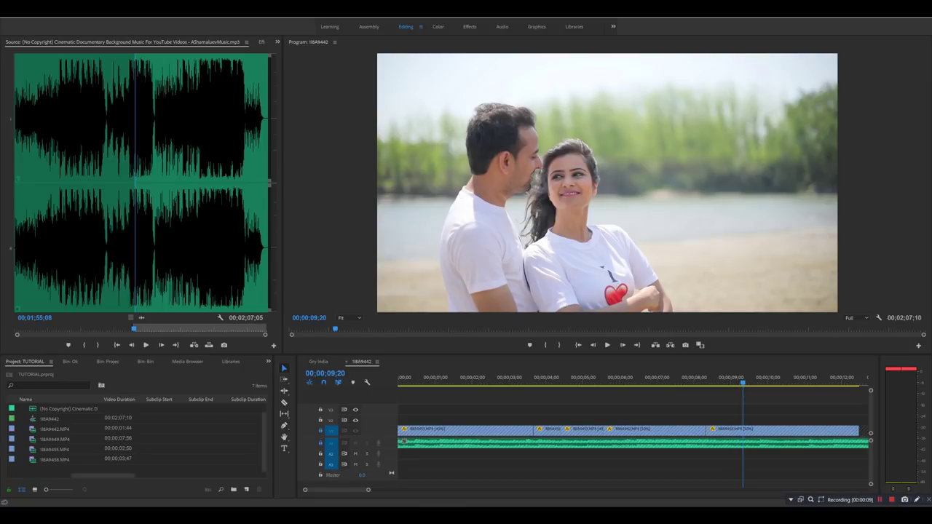
Switch from Premiere Pro to File Explorer showing the PROJECT TUTORIAL folder.
key("alt+Tab")
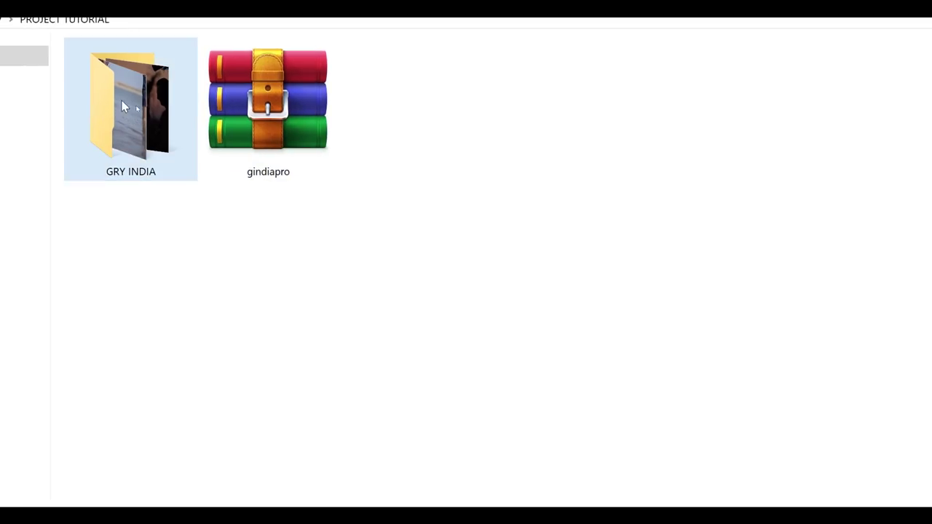
Check the GRY INDIA folder's contents, go back to PROJECT TUTORIAL, and return to Premiere Pro.
double_click(122, 102)
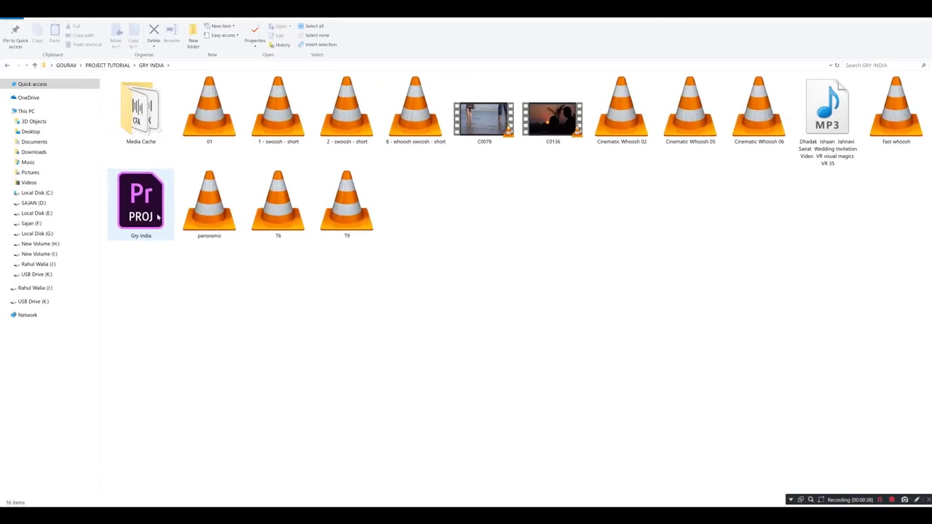
left_click(8, 65)
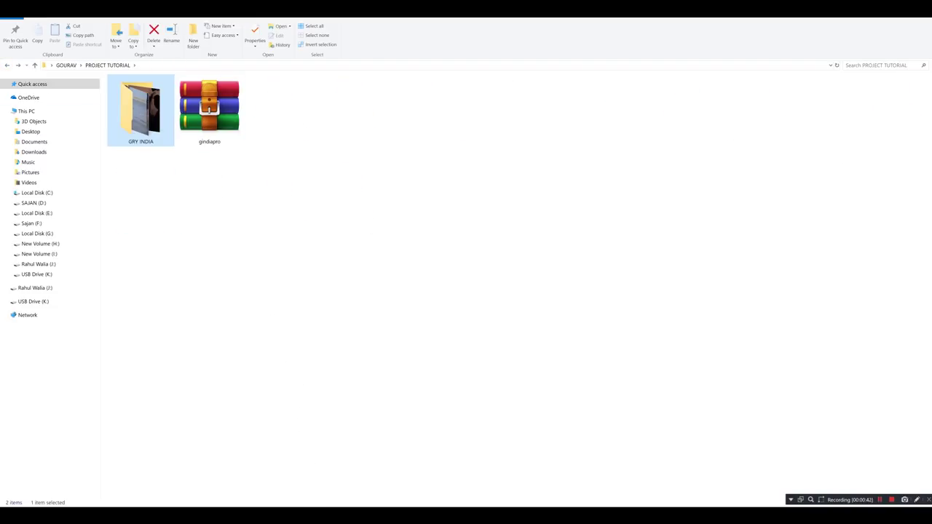
key("alt+Tab")
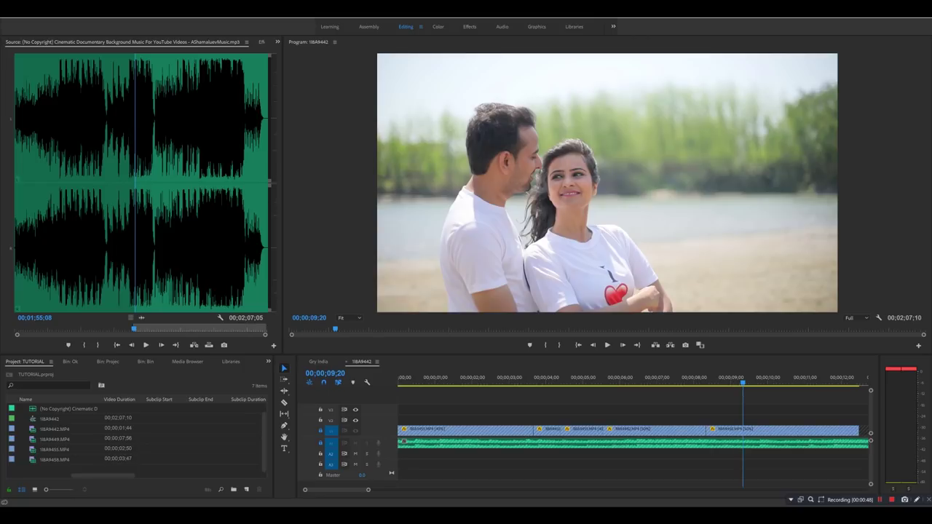
Briefly play the 1I8A9442 sequence, stopping at 00;00;04;58.
left_click(659, 382)
key("space")
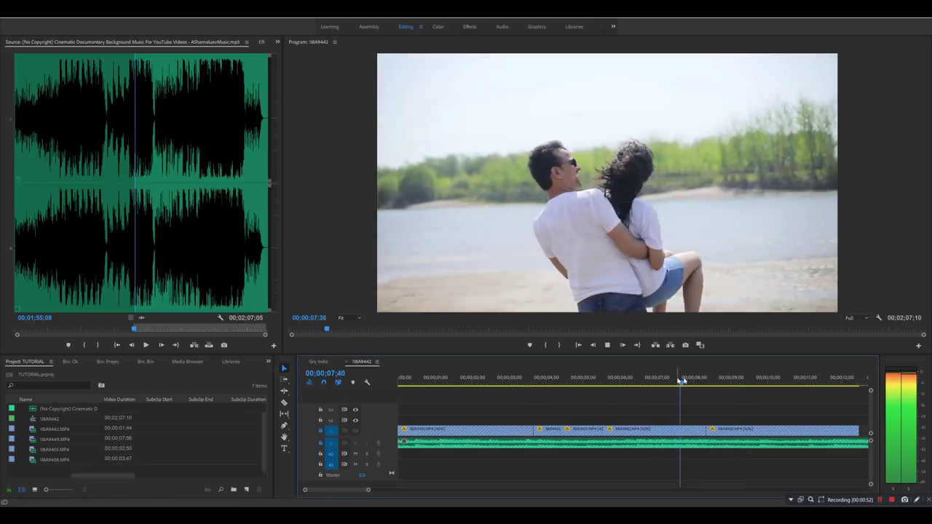
left_click(581, 379)
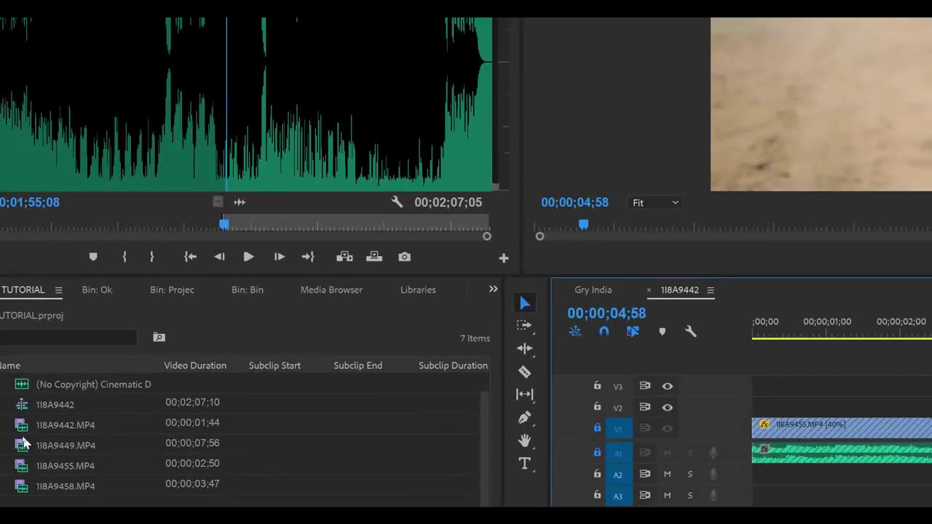
Create a new bin named ok in the Project panel and open it.
right_click(47, 430)
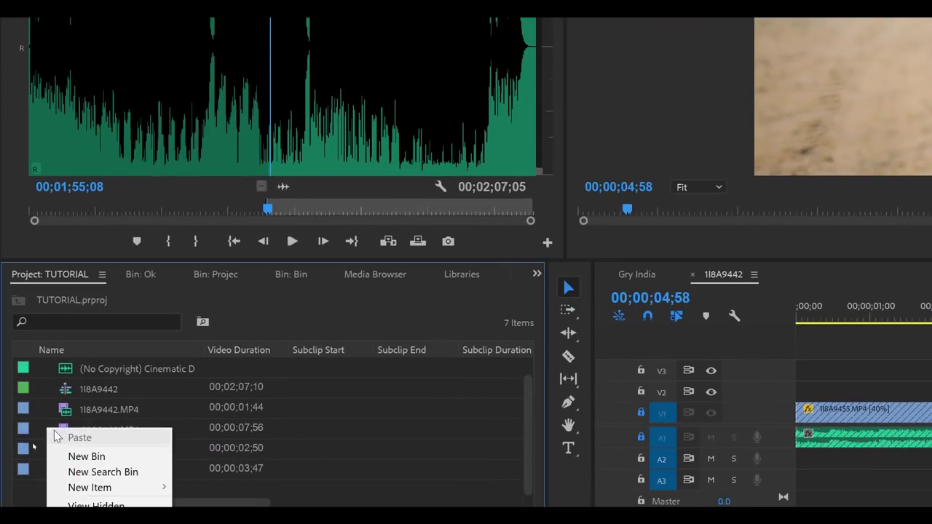
left_click(75, 456)
type("ok")
key("Tab")
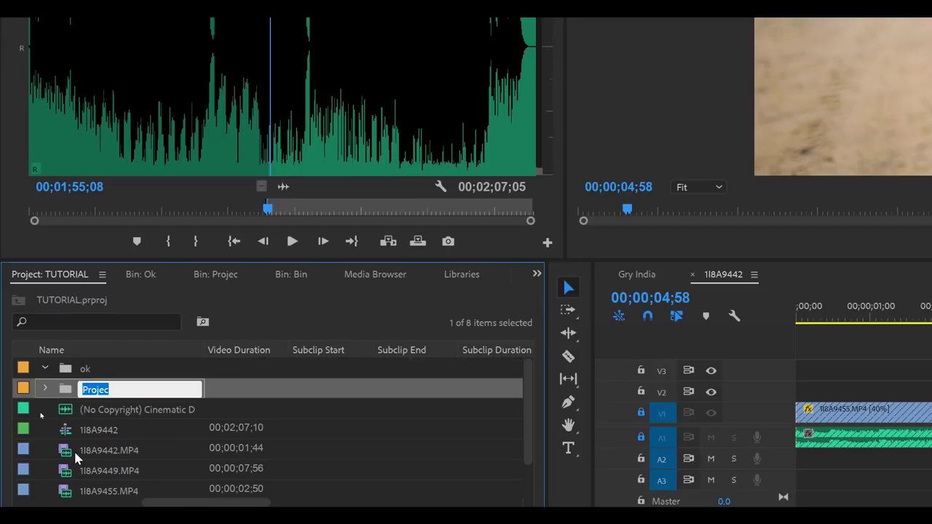
left_click(68, 372)
double_click(68, 371)
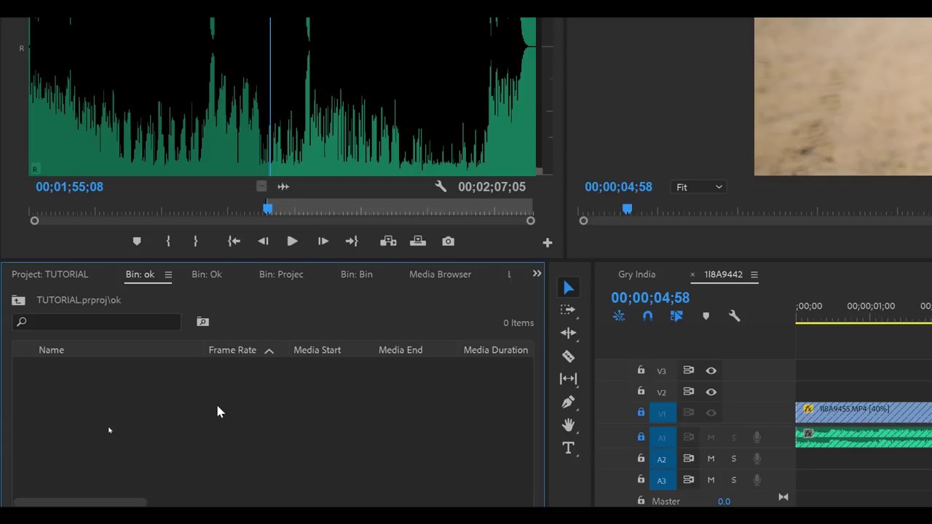
key("super")
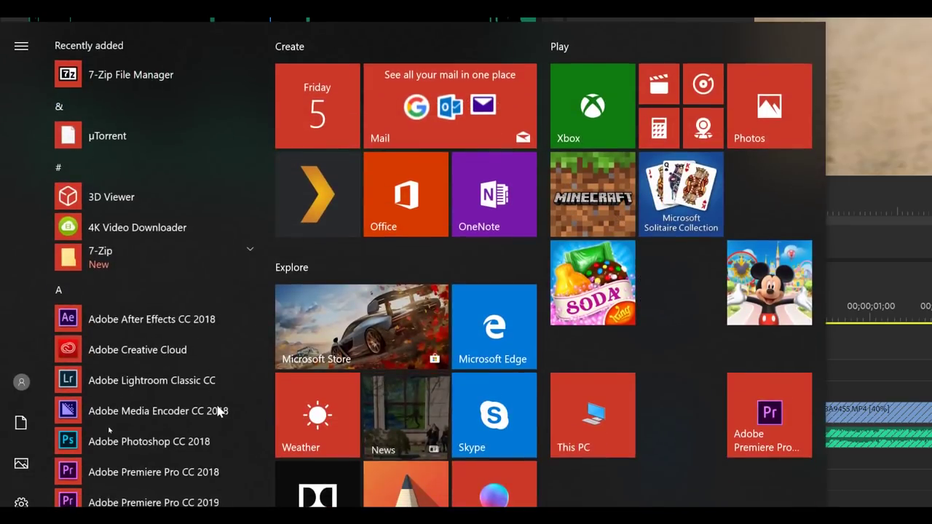
key("Escape")
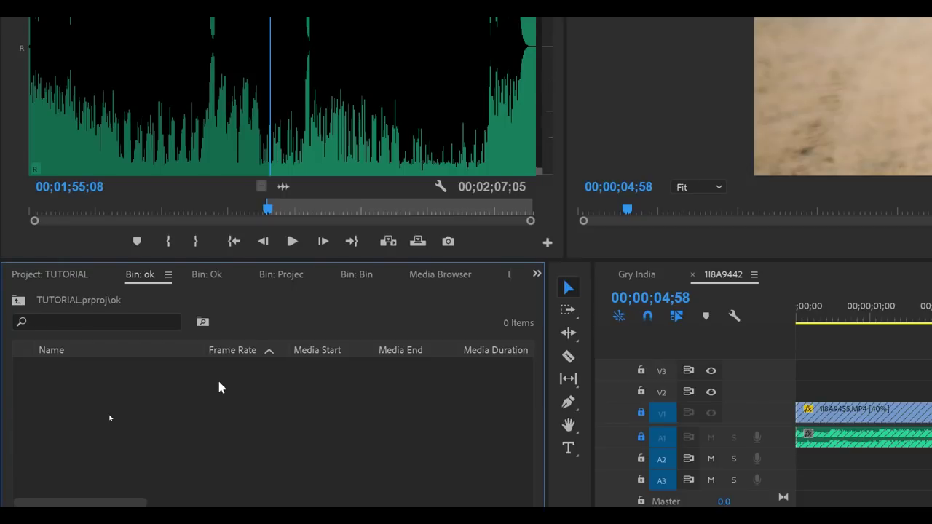
From the empty ok bin, import Gry India.prproj from Desktop > PROJECT TUTORIAL > GRY INDIA.
double_click(219, 381)
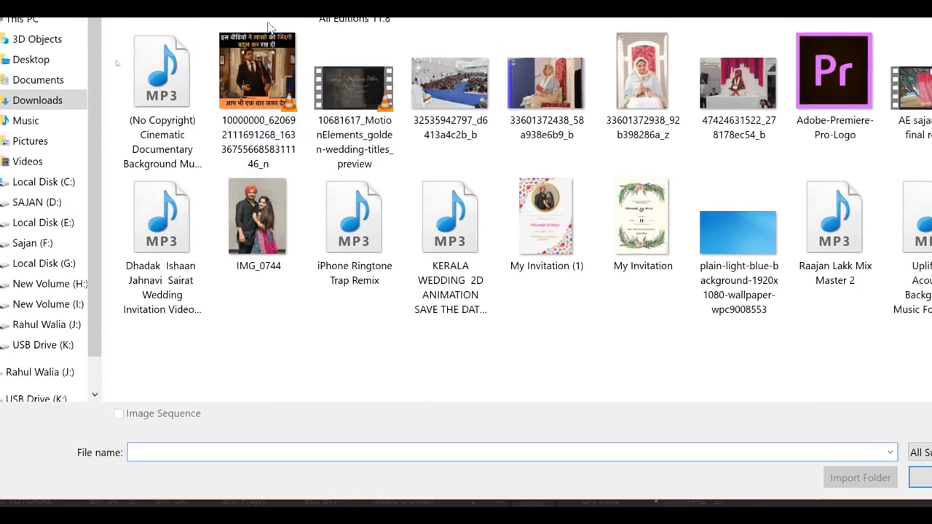
left_click(140, 20)
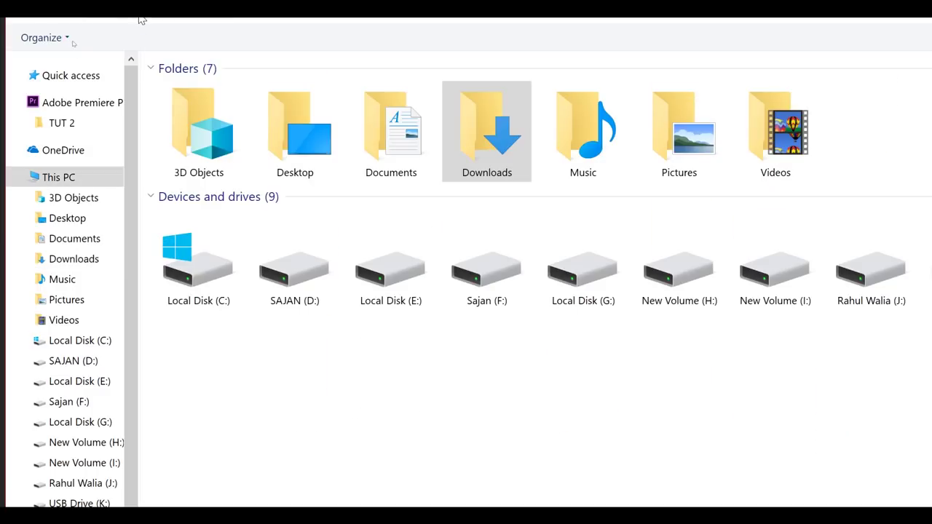
double_click(316, 138)
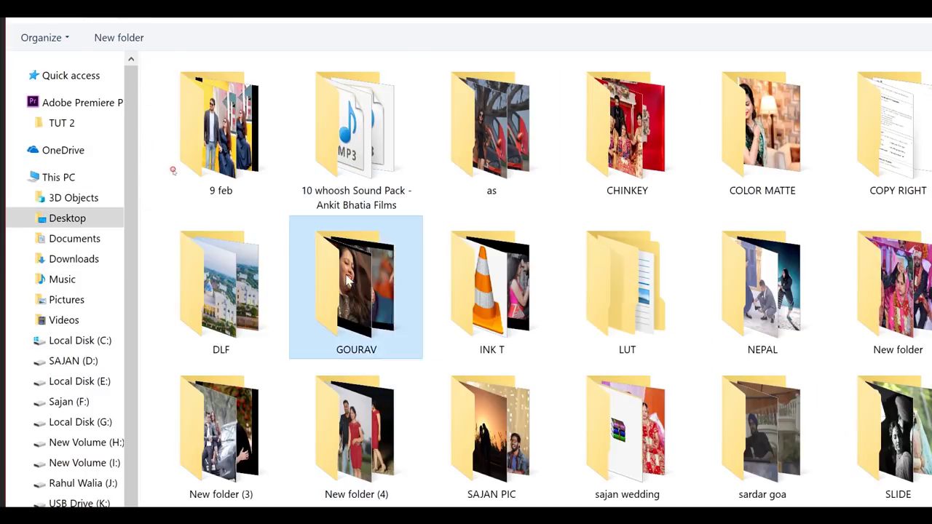
scroll(348, 281, "down", 5)
double_click(494, 129)
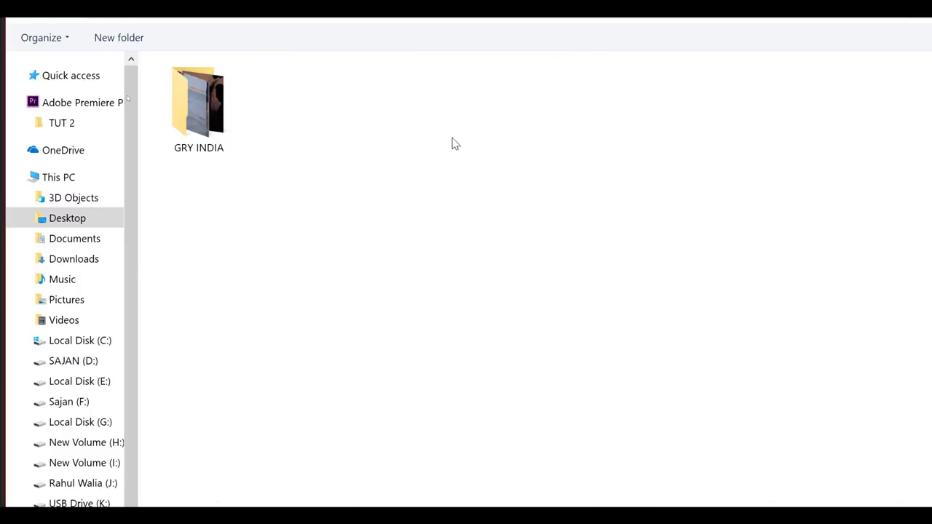
double_click(187, 93)
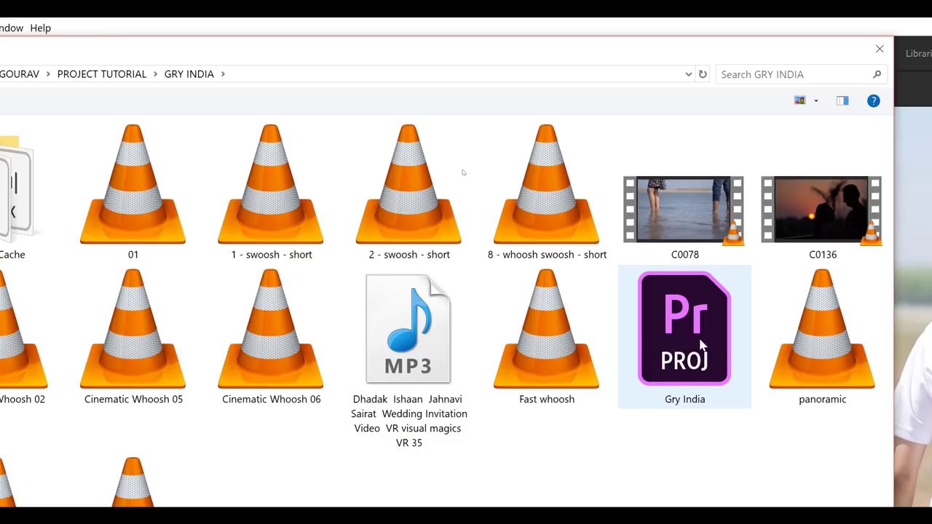
double_click(684, 331)
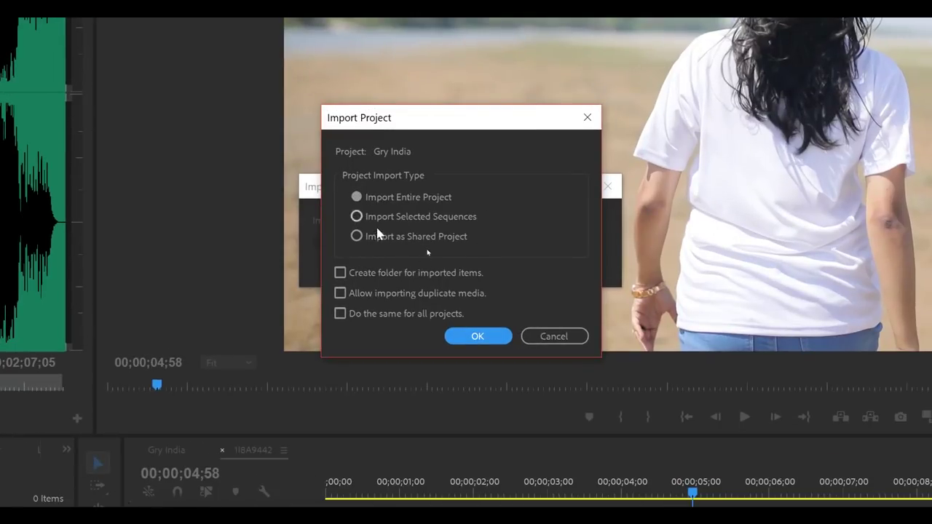
Import the entire Gry India project into the ok bin and deselect the imported items.
left_click(486, 340)
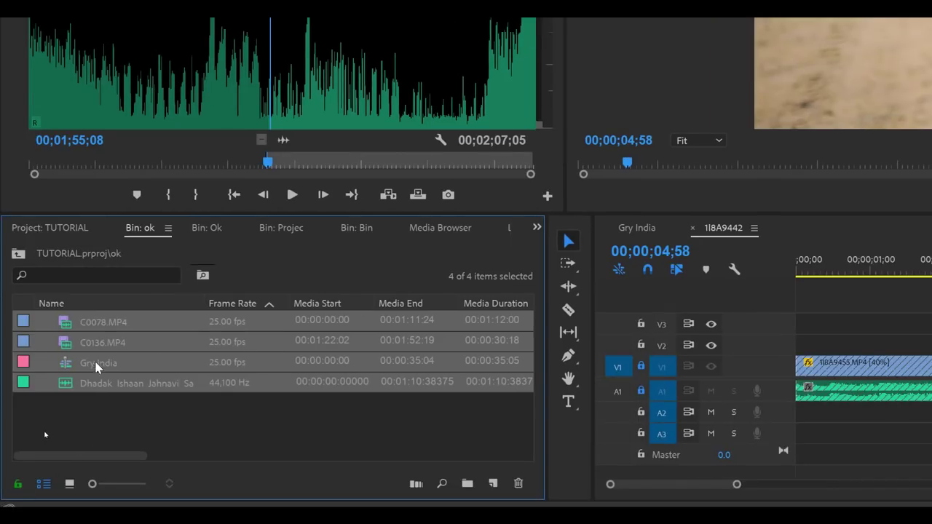
left_click(78, 400)
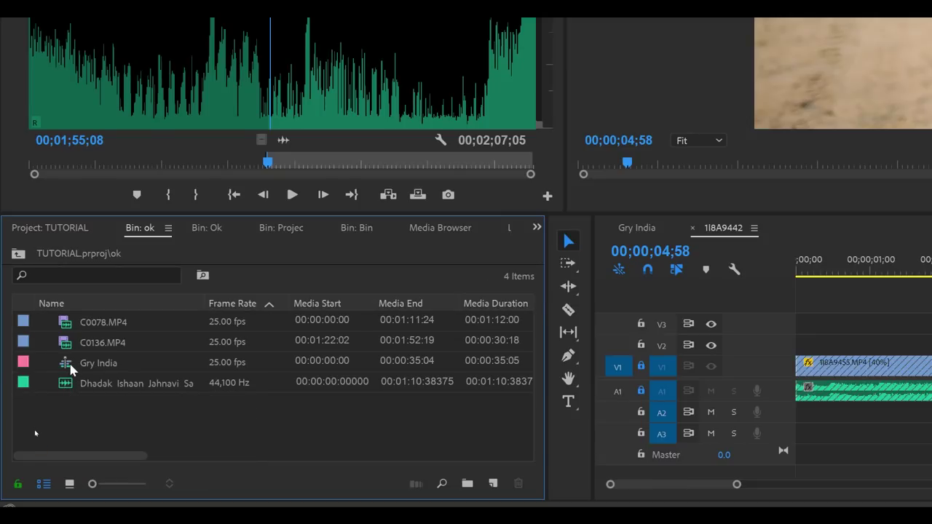
mouse_move(70, 369)
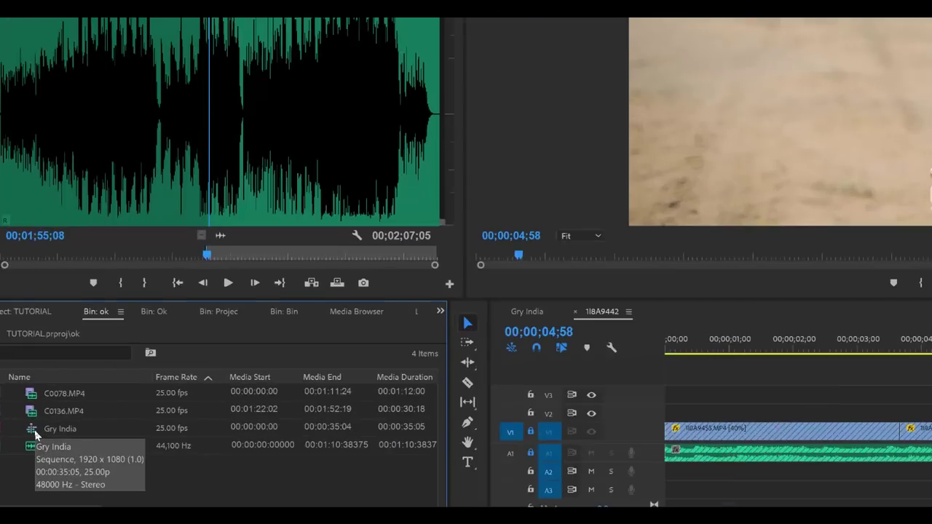
Open the Gry India sequence, mute A1, and play from 00:00:04:19 to 00:00:28:04.
double_click(35, 432)
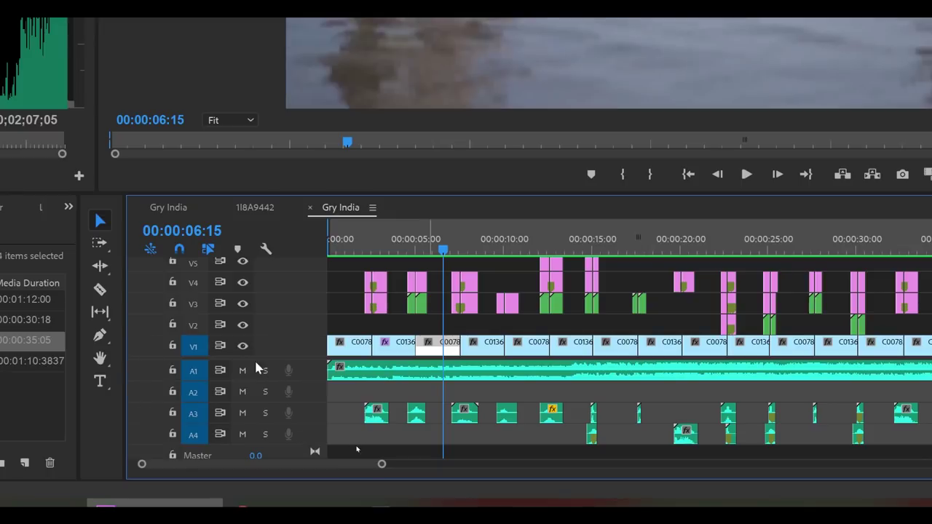
left_click(242, 371)
left_click(411, 250)
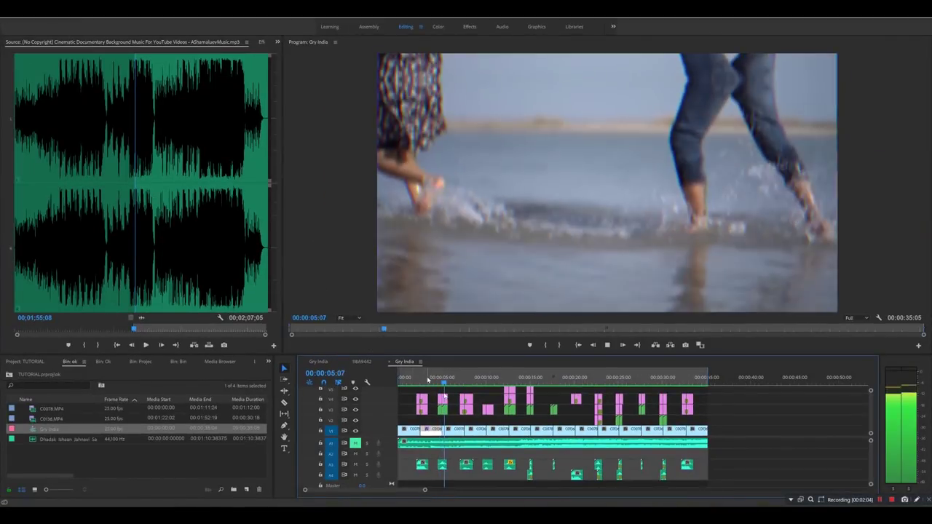
key("XF86AudioRaiseVolume")
key("XF86AudioRaiseVolume")
key("XF86AudioRaiseVolume")
key("XF86AudioRaiseVolume")
key("XF86AudioRaiseVolume")
key("XF86AudioRaiseVolume")
key("XF86AudioRaiseVolume")
key("XF86AudioRaiseVolume")
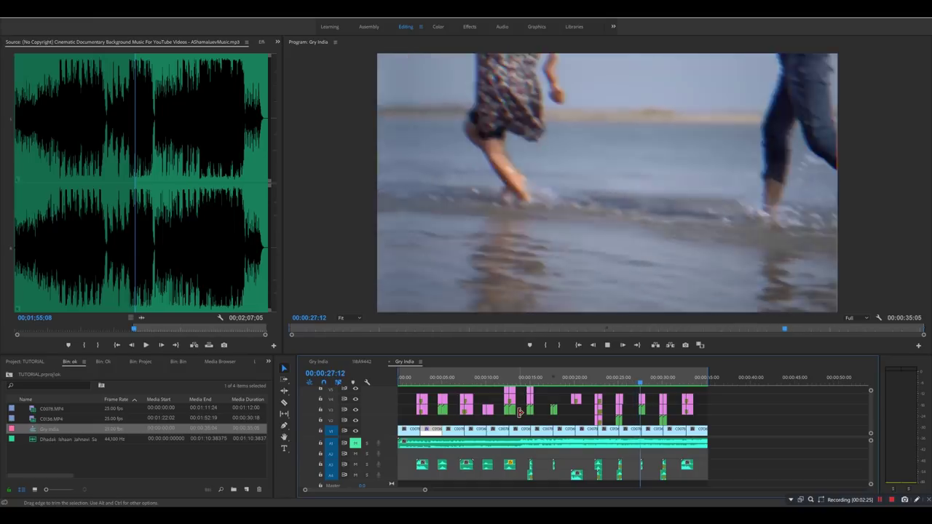
key("space")
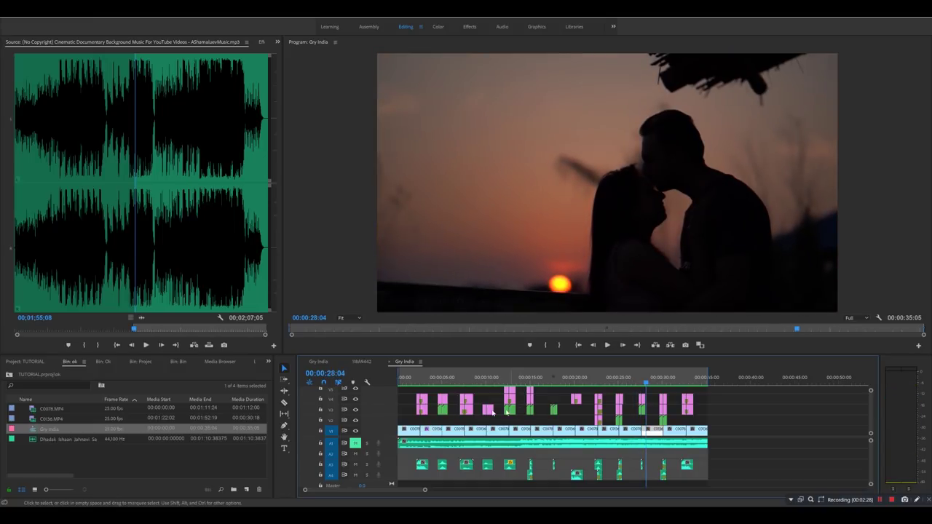
Review the Gry India glitch transition around 00:00:17:06, briefly hiding track V1.
left_click(551, 382)
key("j")
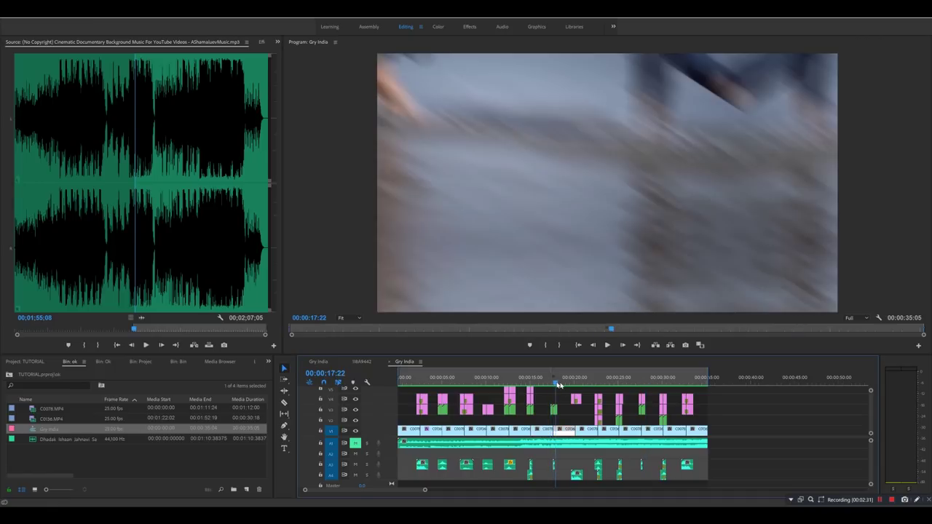
key("l")
key("l")
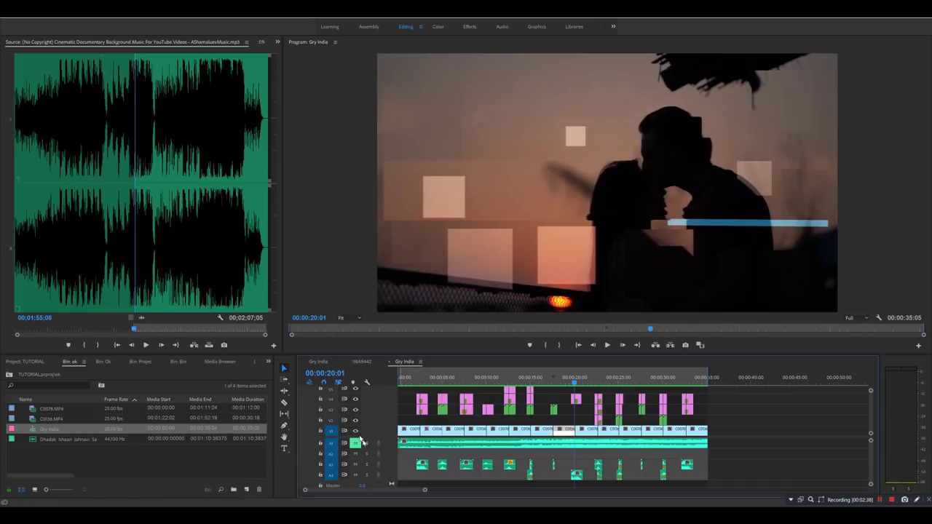
left_click(355, 431)
left_click(355, 431)
Lock V1 and A1, copy the V4 glitch clip, and return to 1I8A9442 at the cut.
left_click(320, 432)
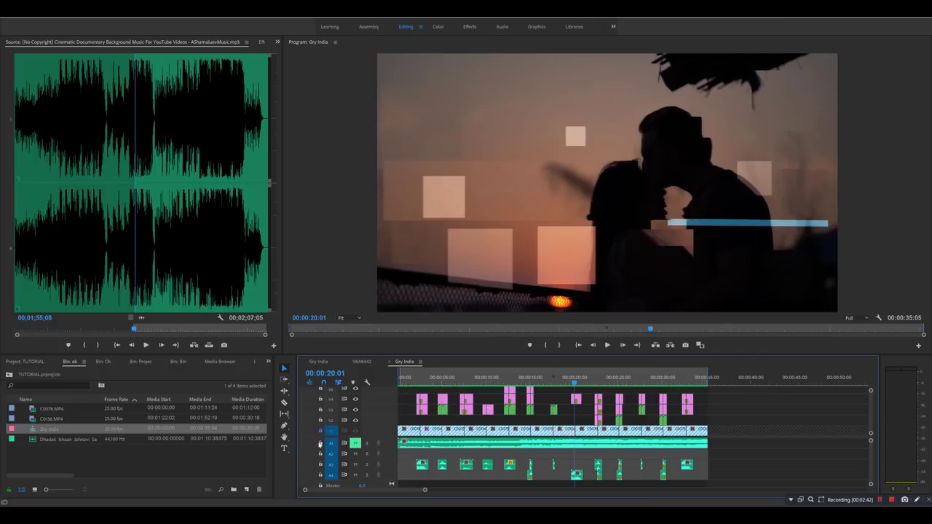
left_click(320, 443)
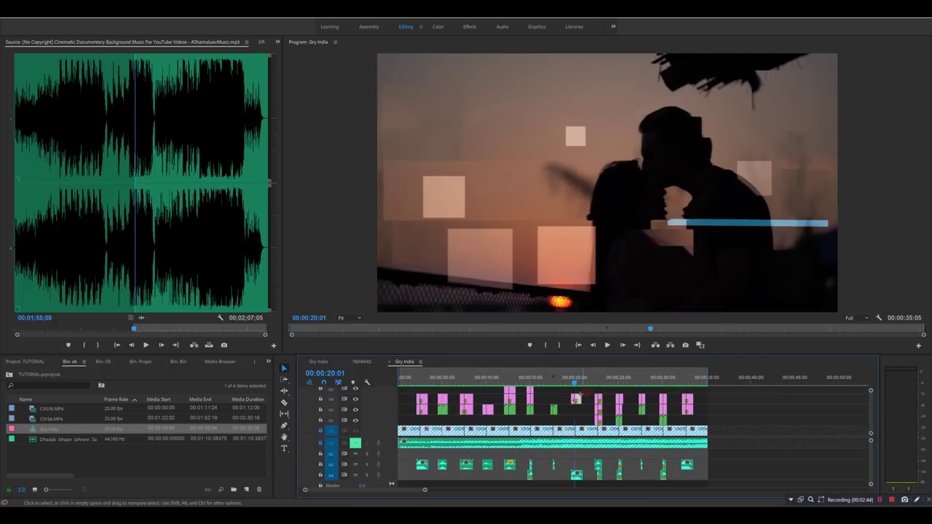
left_click(577, 400)
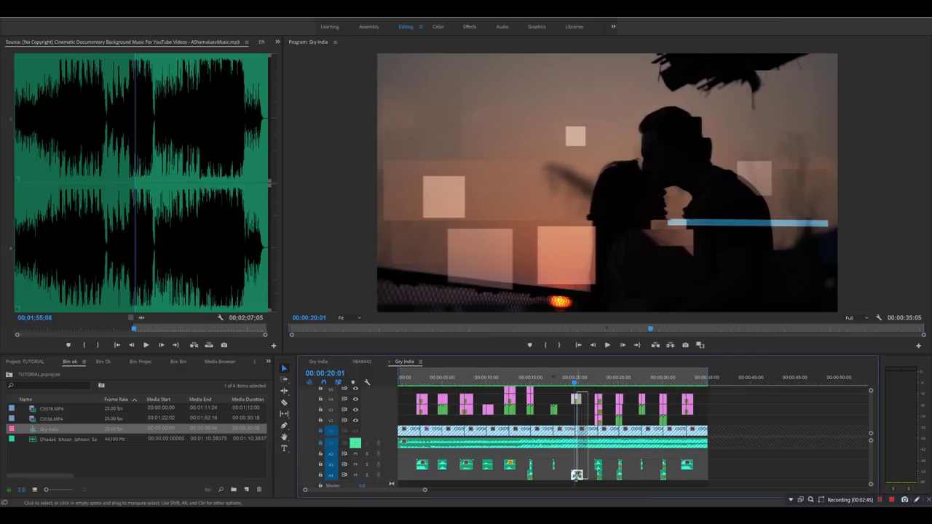
right_click(577, 400)
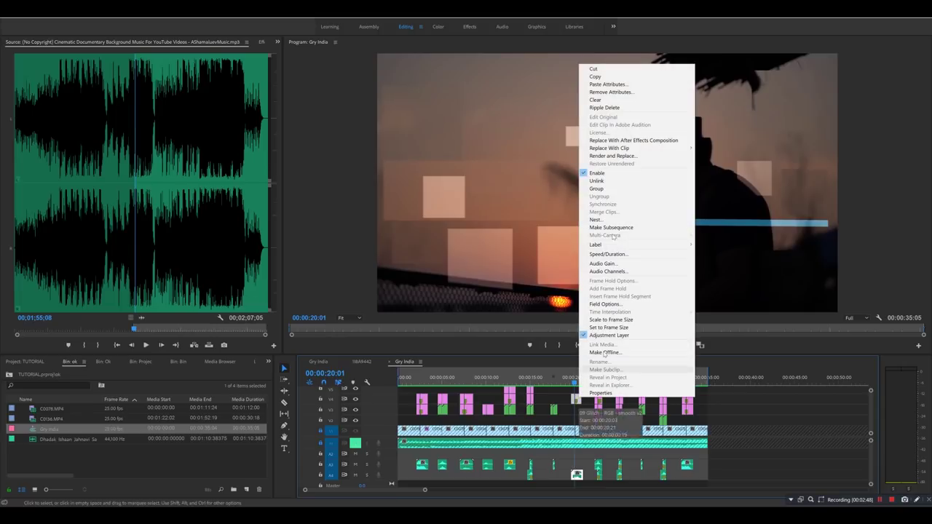
left_click(595, 77)
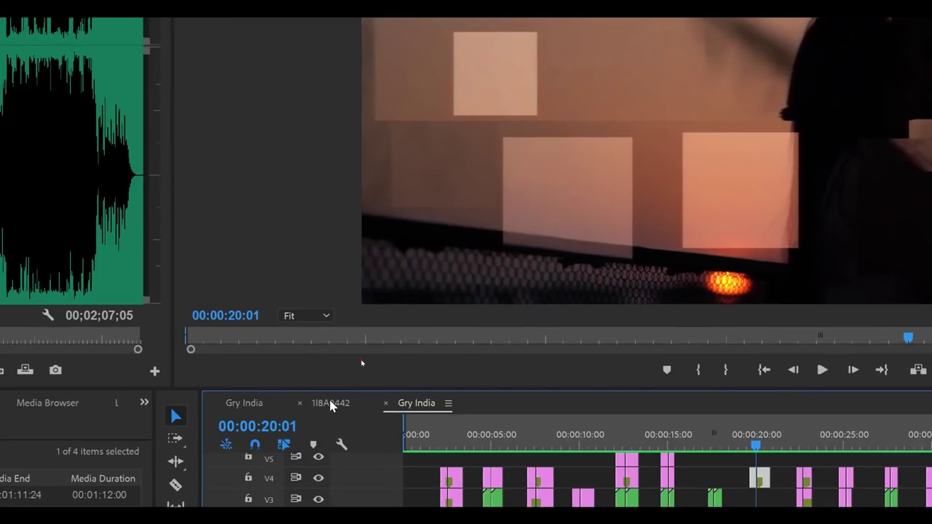
left_click(330, 404)
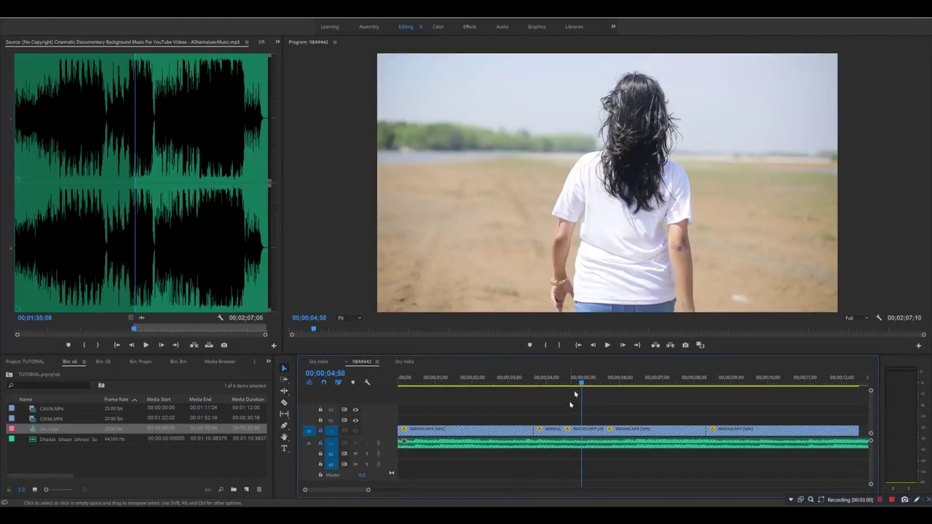
left_click(577, 381)
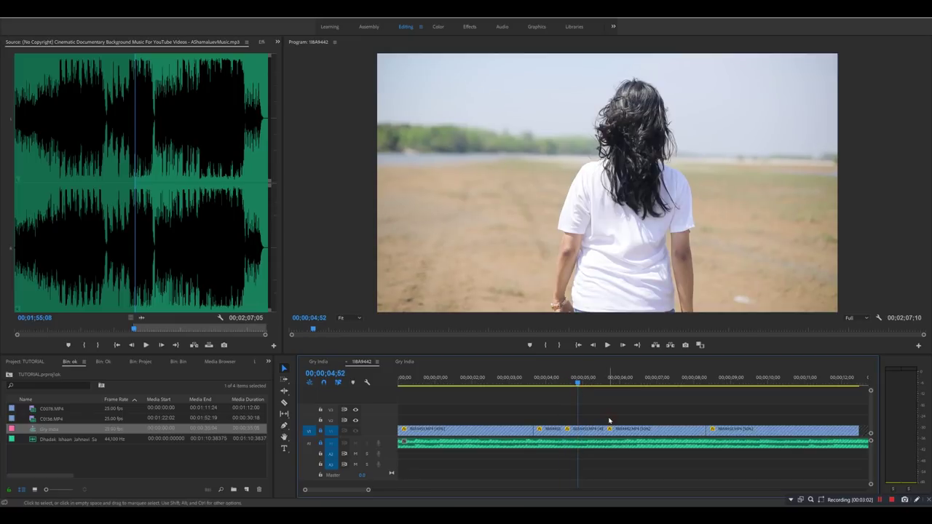
Paste the Glitch - RGB clip and position it on V2 over the walking-to-couple cut.
key("ctrl+v")
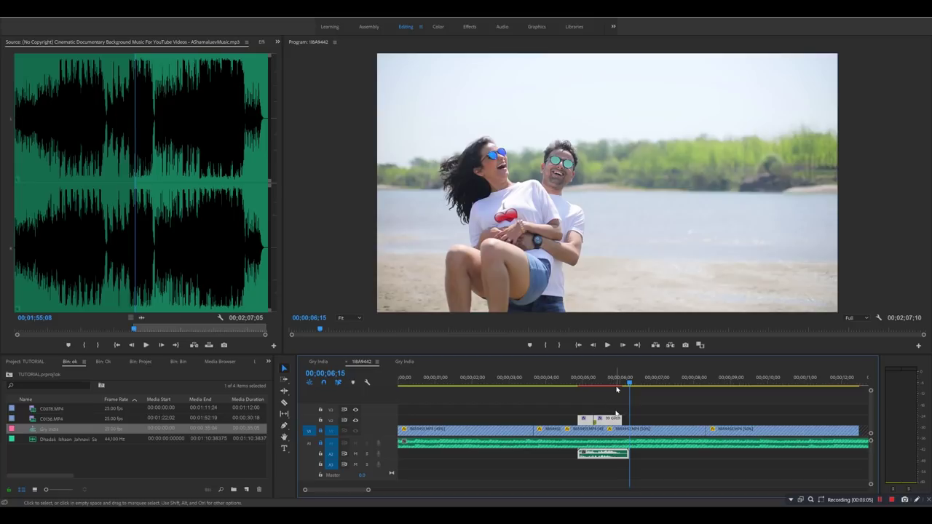
key("equal")
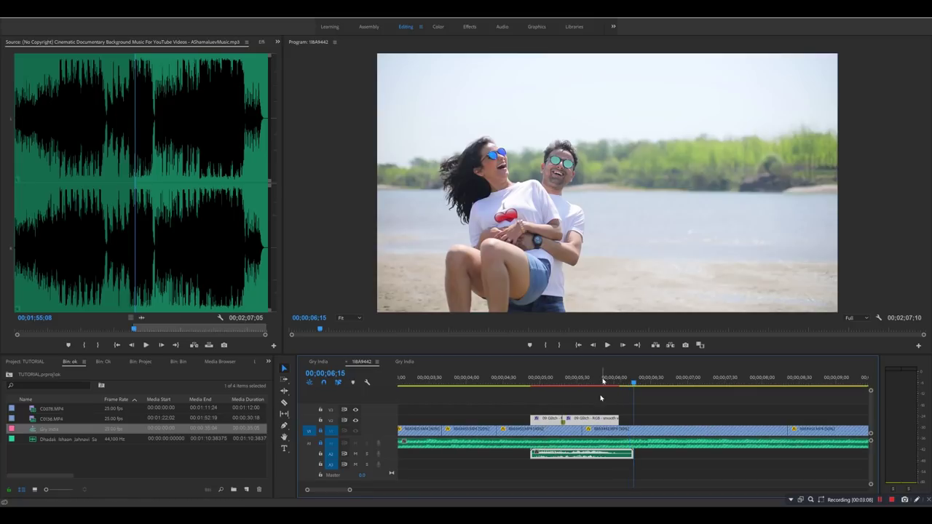
left_click_drag(584, 423, 706, 421)
left_click_drag(561, 381, 598, 389)
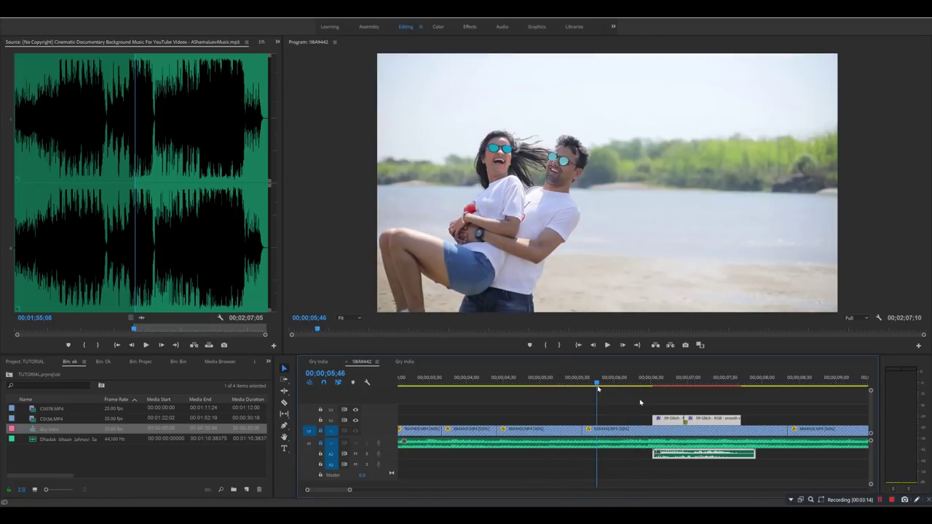
left_click_drag(719, 420, 618, 424)
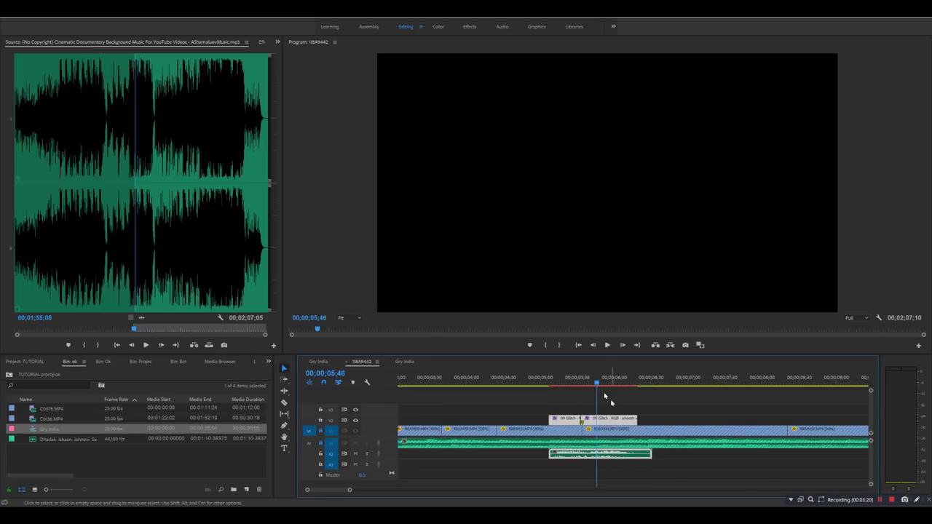
left_click_drag(599, 391, 565, 403)
left_click_drag(546, 400, 529, 398)
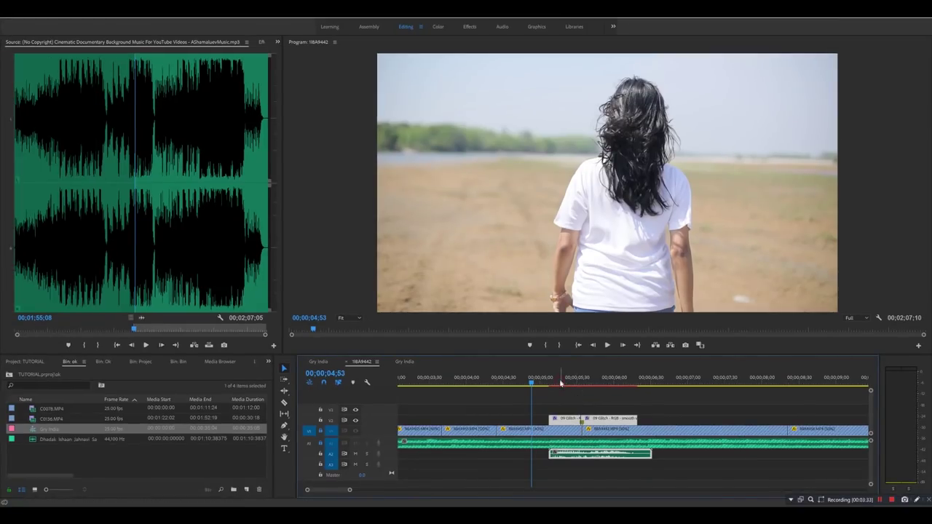
Render the range from In 00;00;05;00 to Out 00;00;06;41, then clear the In/Out marks.
left_click(560, 383)
left_click(542, 384)
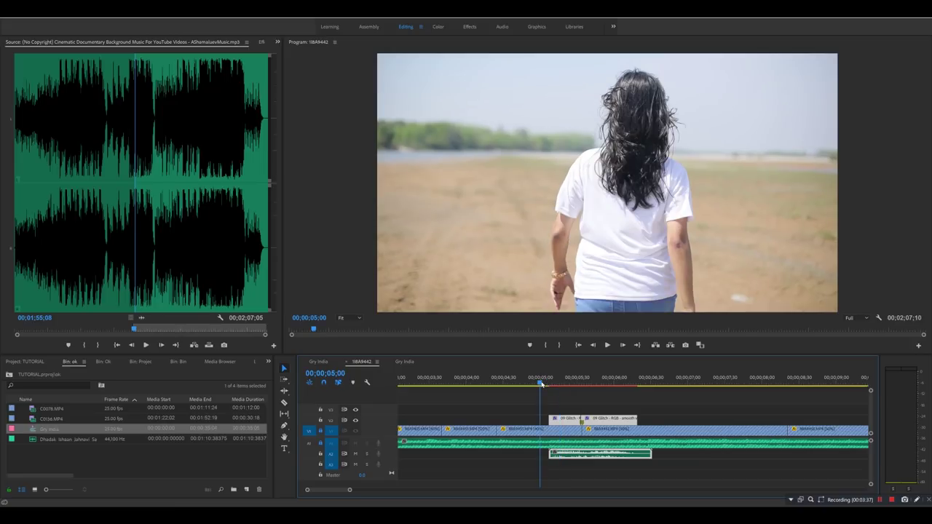
key("i")
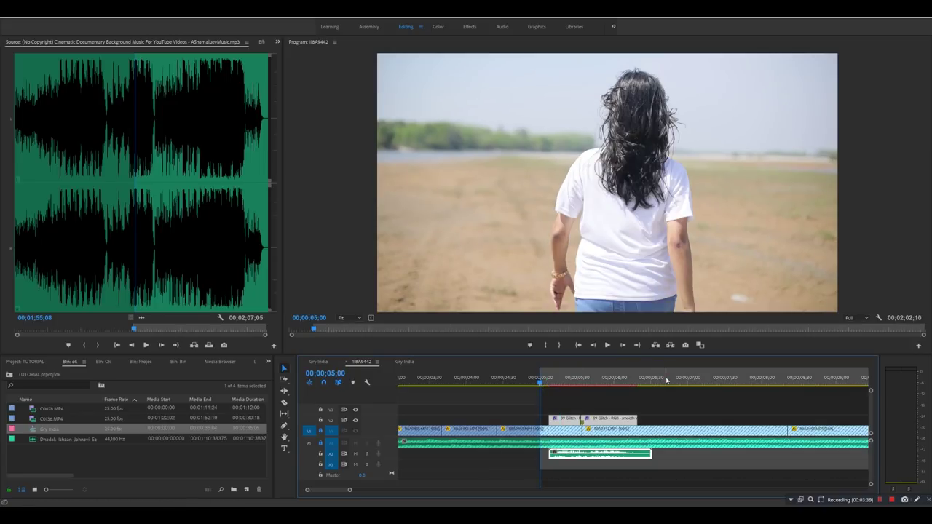
left_click(665, 380)
key("o")
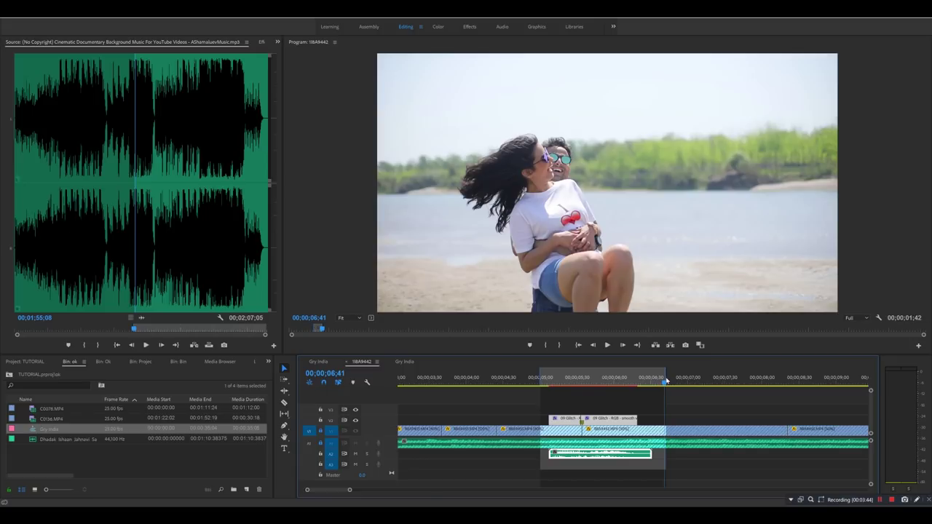
key("Return")
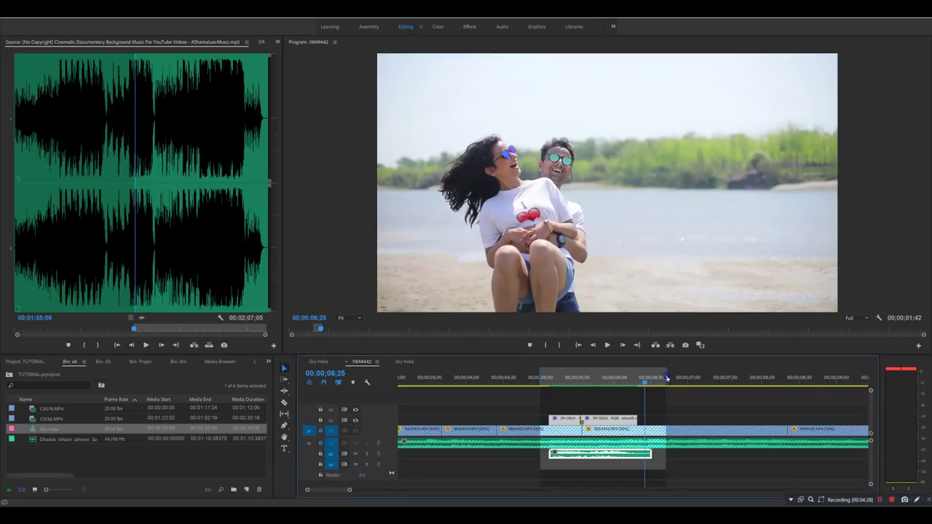
right_click(667, 378)
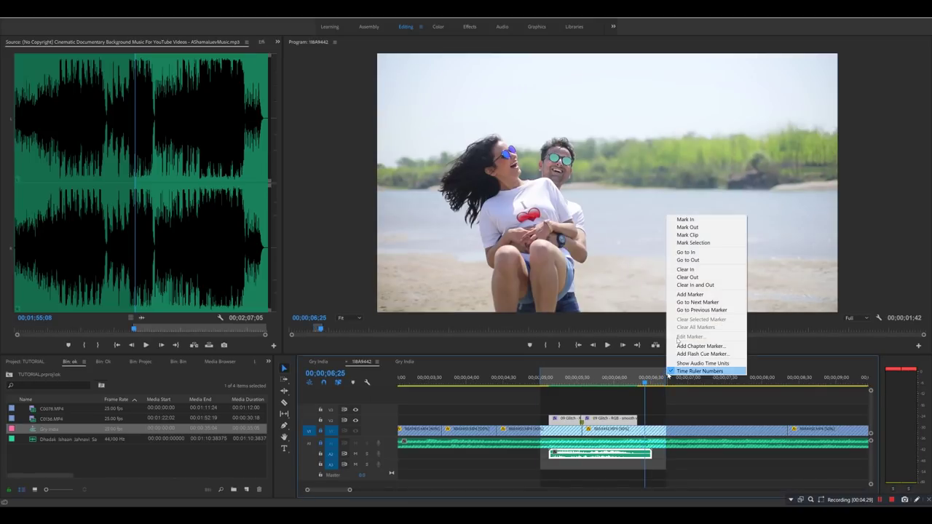
left_click(693, 284)
Preview the glitch transition full screen from 04;16, then again from 04;46.
left_click(487, 373)
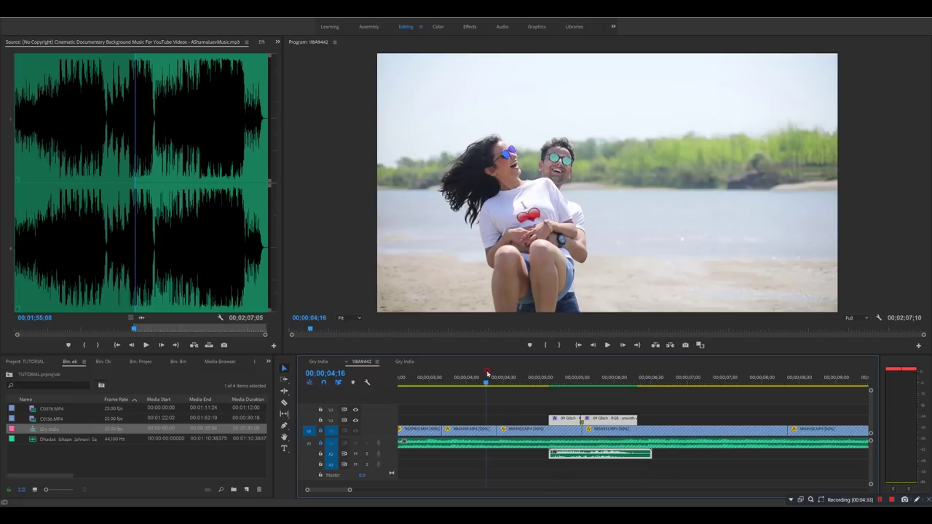
key("ctrl+grave")
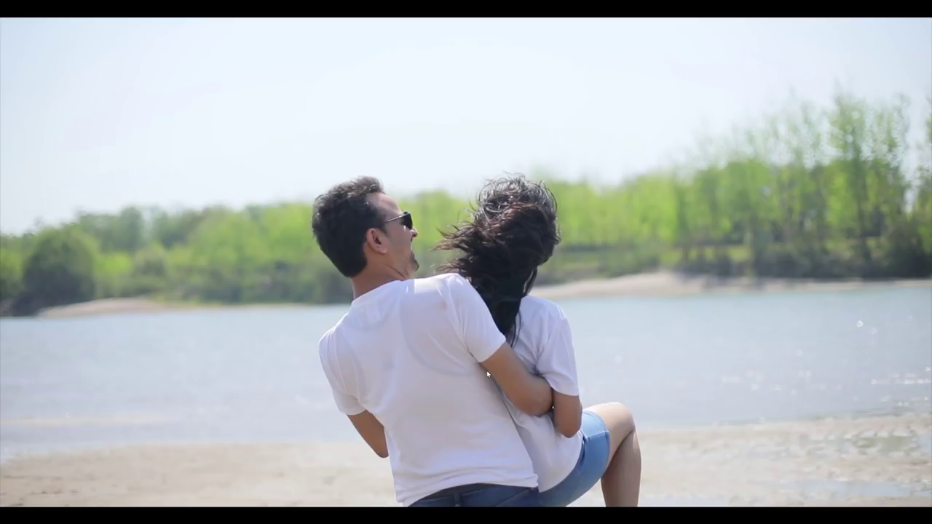
key("Escape")
left_click(523, 382)
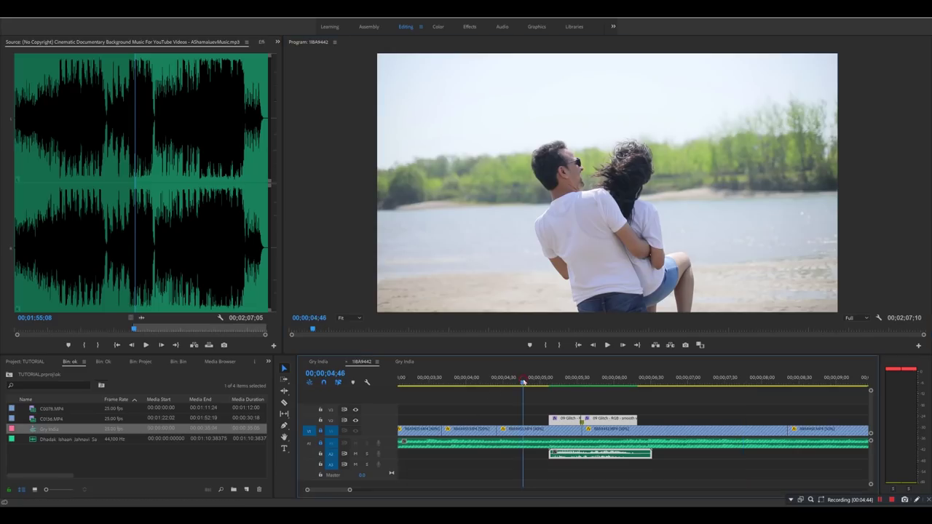
key("space")
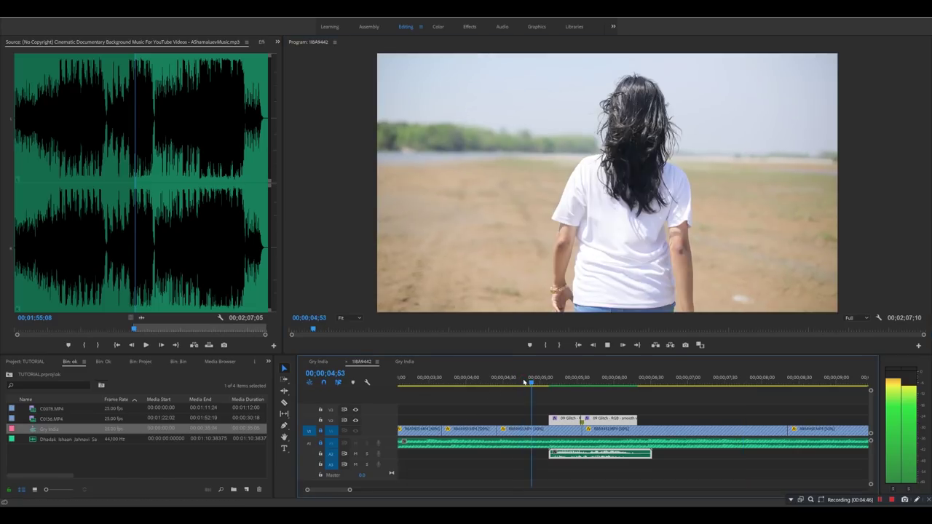
key("space")
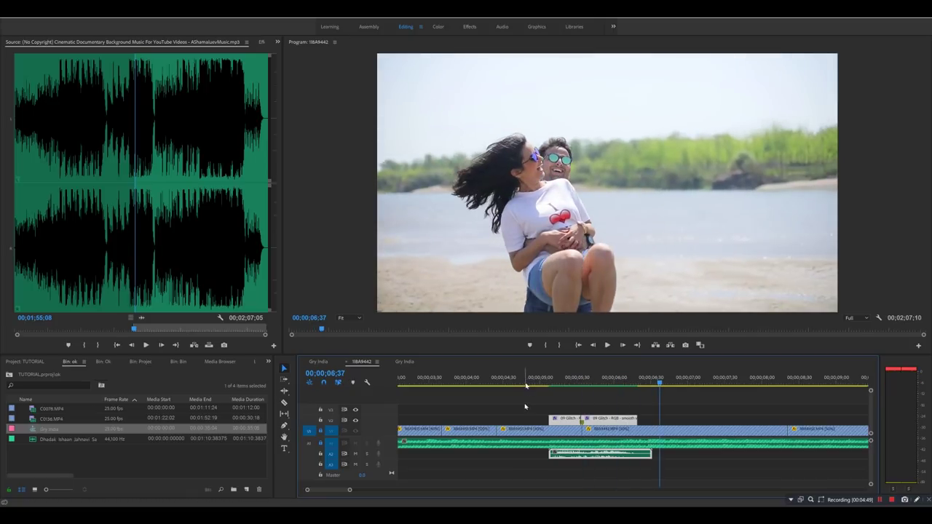
Zoom the timeline out and scrub to the next cut near 08;11.
left_click_drag(350, 492, 383, 492)
left_click(588, 384)
mouse_move(590, 385)
left_mouse_down()
mouse_move(616, 386)
mouse_move(599, 391)
left_mouse_up()
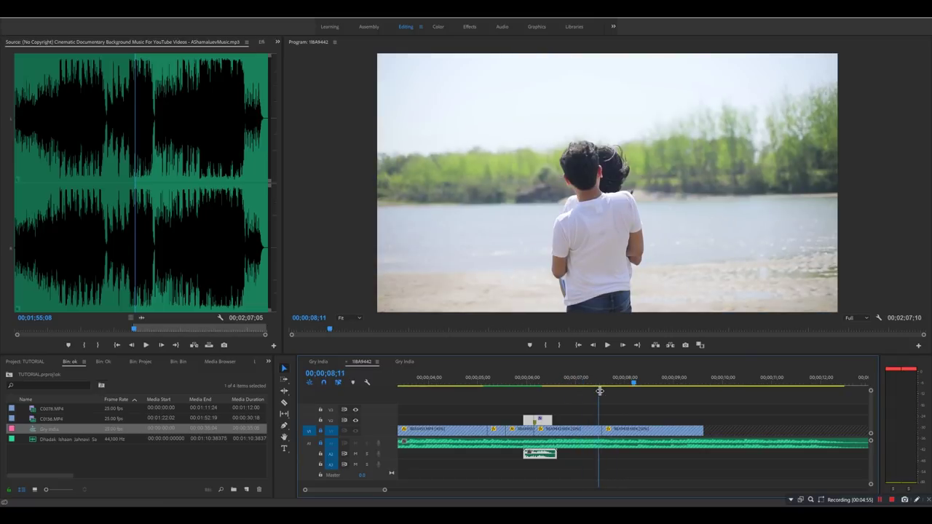
In the Gry India sequence, scrub to about 00:00:25 and select the stacked upper-track transition clips.
left_click(408, 362)
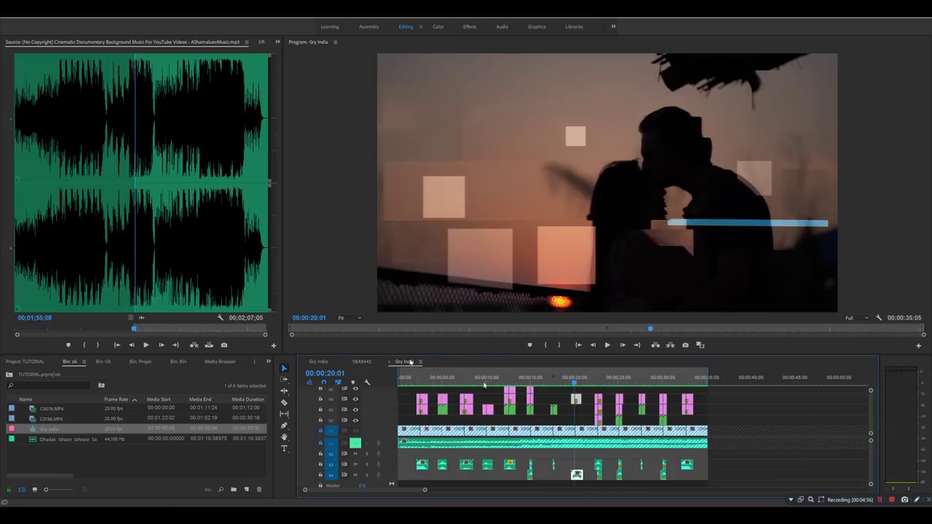
left_click_drag(597, 384, 613, 399)
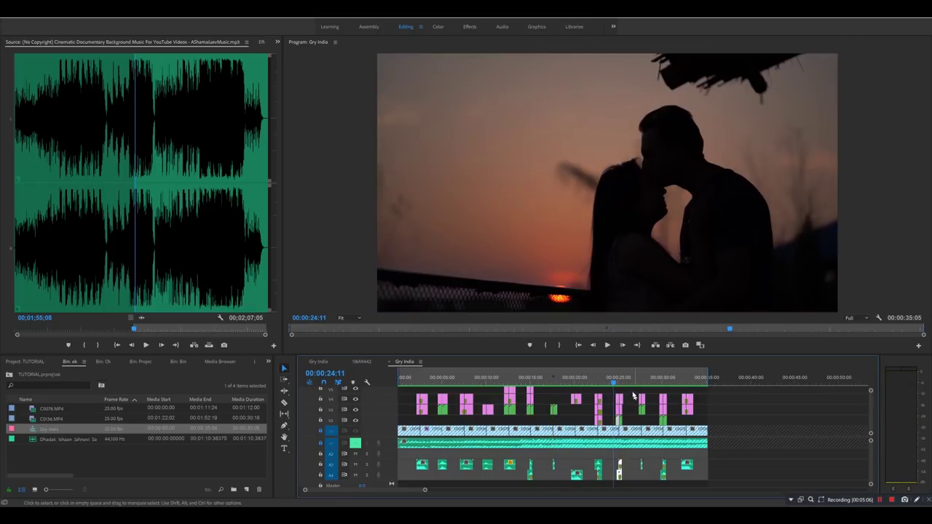
left_click(619, 419)
left_click_drag(619, 471, 620, 474)
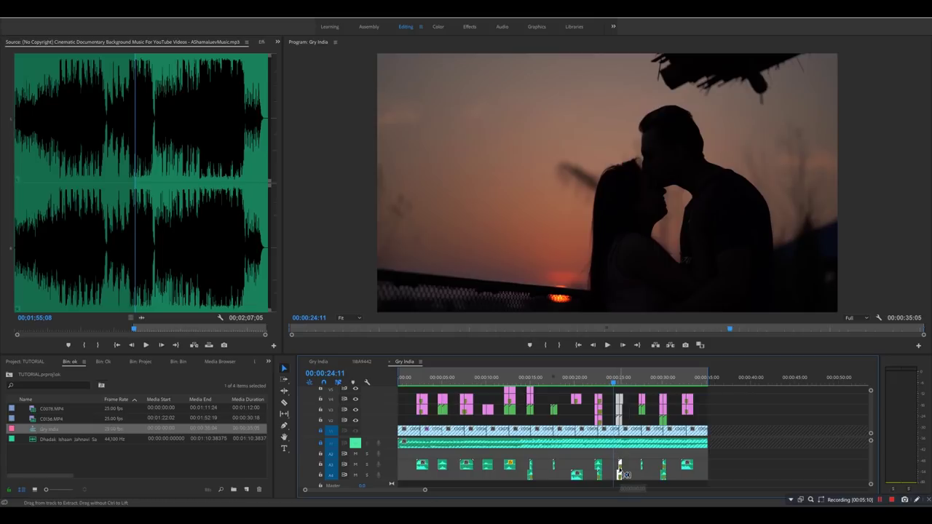
Paste the lens and RGB transition clips at the 18A9442 cut near 00;00;08, shifted 7 frames earlier.
left_click(363, 362)
left_click(624, 378)
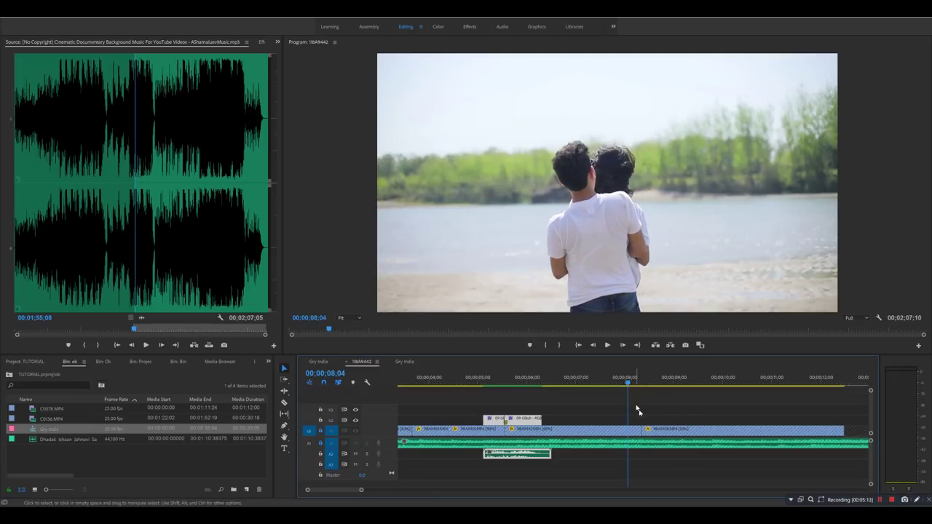
key("ctrl+v")
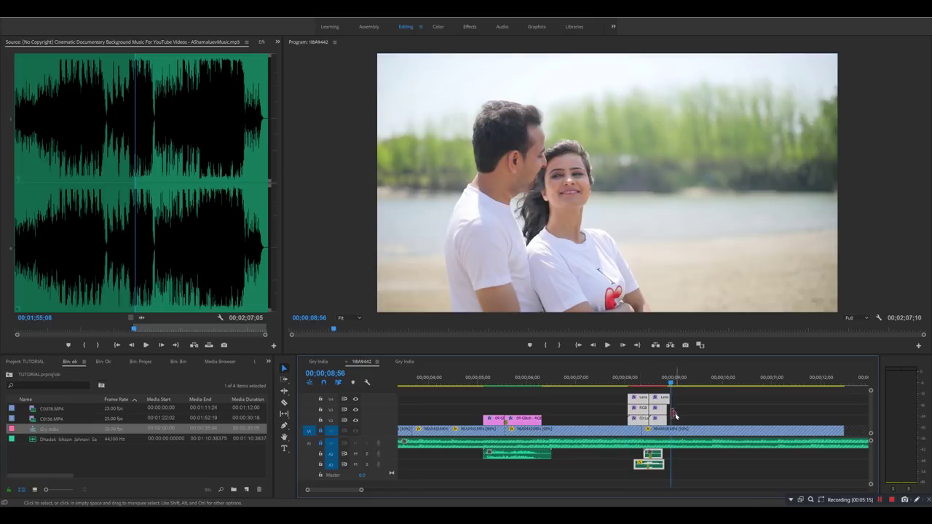
scroll(655, 414, "up", 2)
left_click_drag(610, 404, 594, 406)
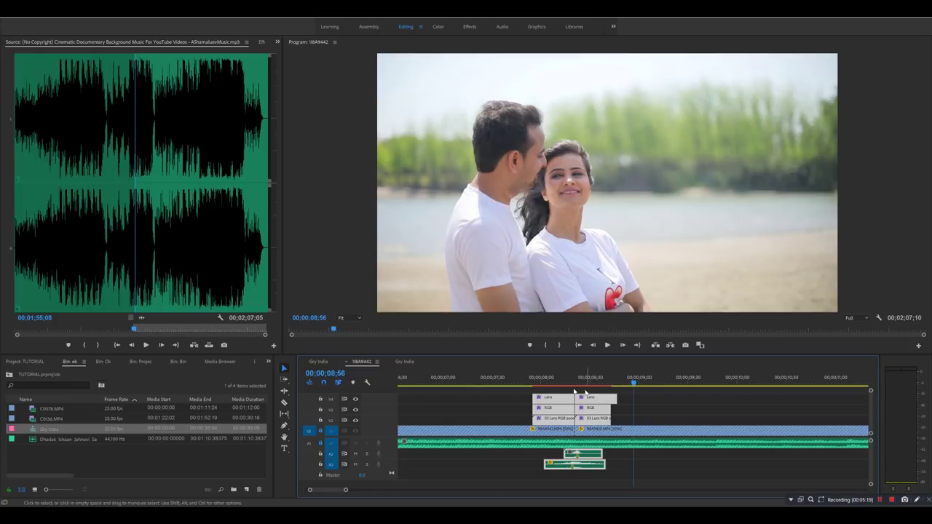
Render the range 00;00;07;39 to 00;00;08;56 around the new transition, then clear the In/Out marks.
left_click_drag(539, 381, 508, 394)
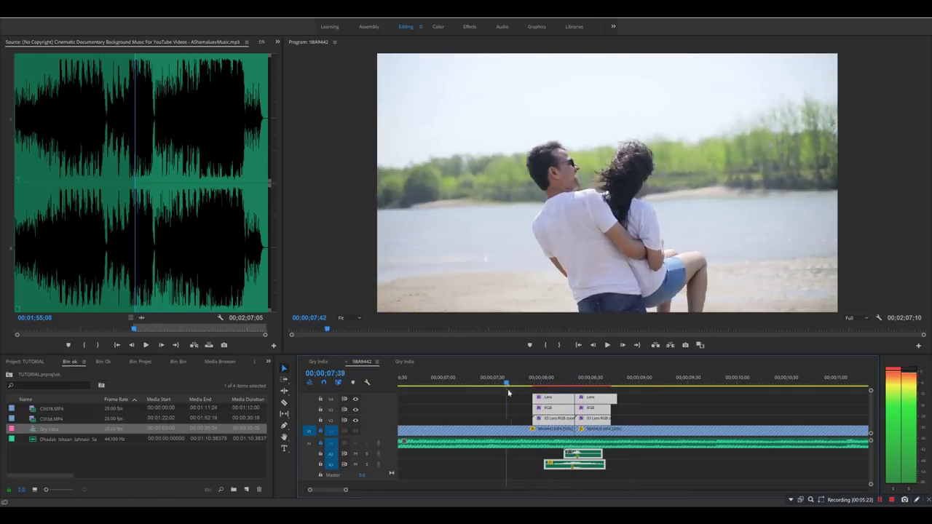
key("i")
left_click(634, 384)
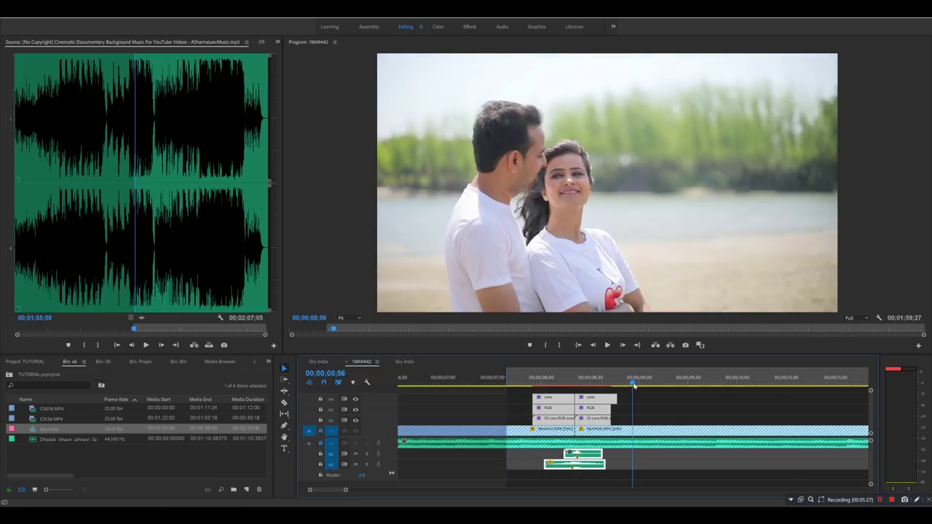
key("o")
key("Return")
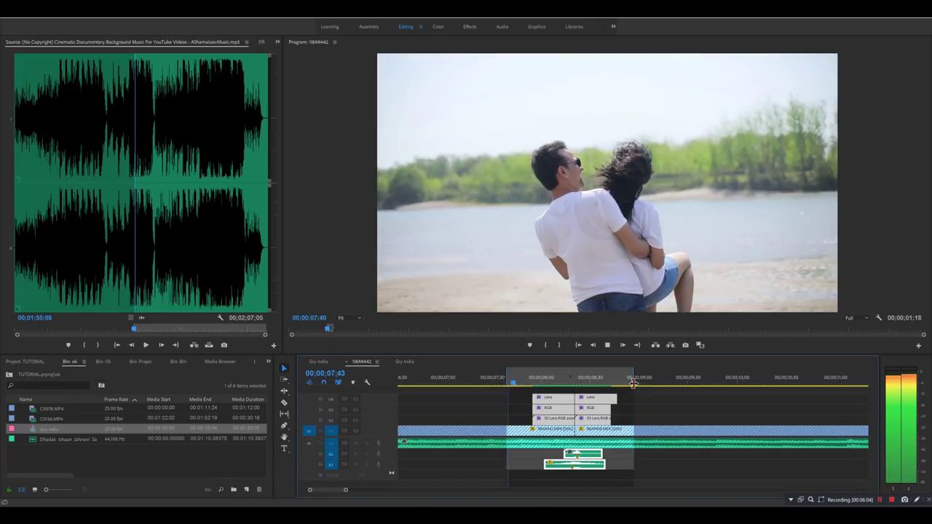
right_click(633, 384)
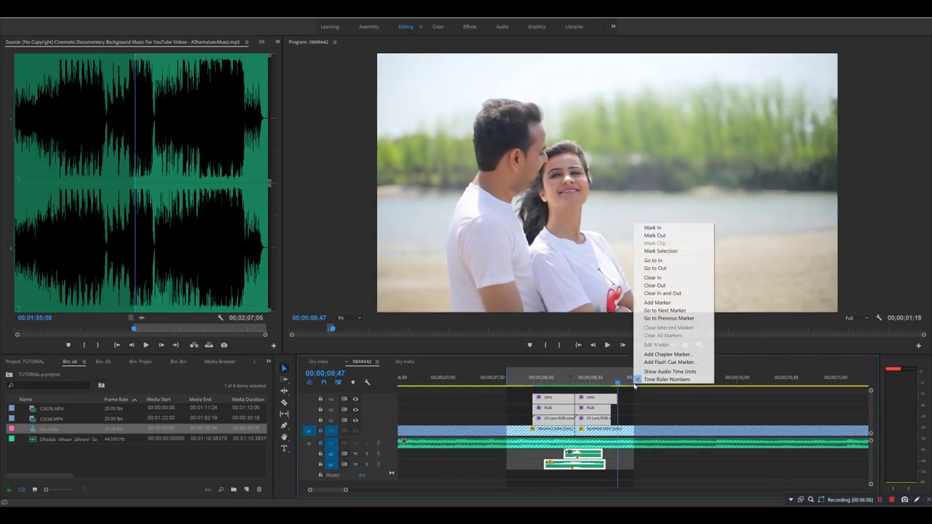
left_click(658, 310)
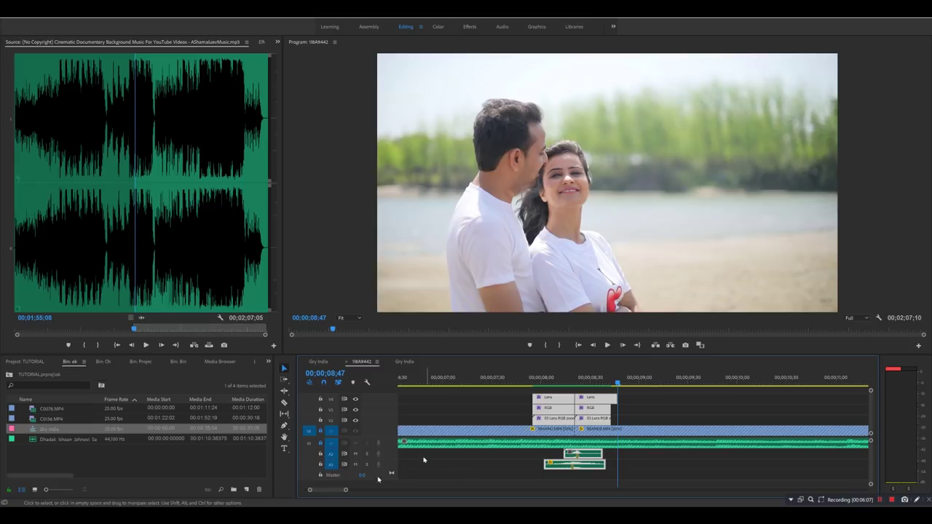
Zoom out the 18A9442 timeline and play it back from about 00;00;02.
left_click(409, 363)
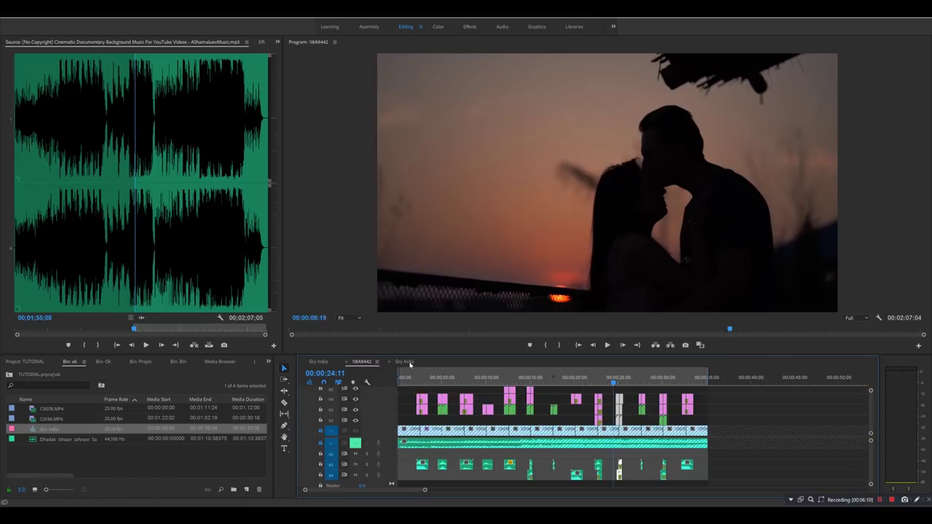
left_click(363, 361)
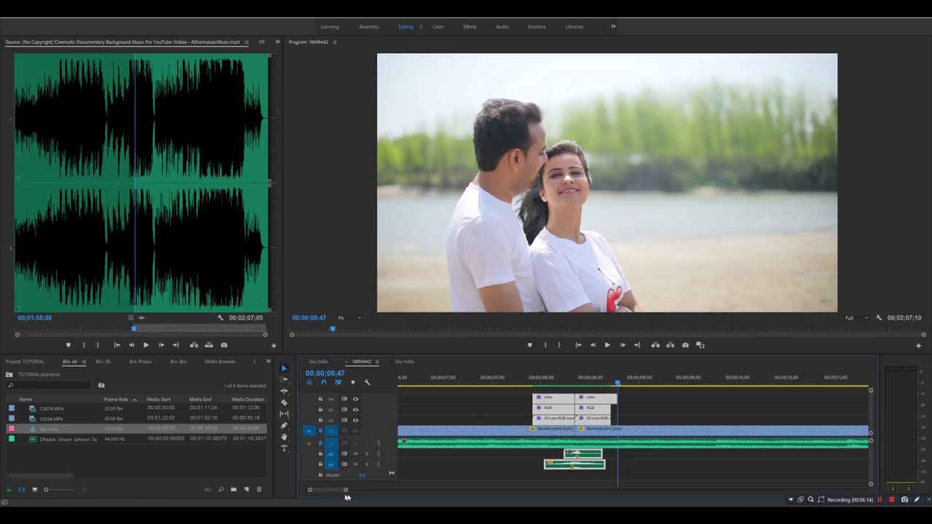
left_click_drag(346, 493, 381, 491)
left_click(456, 378)
key("space")
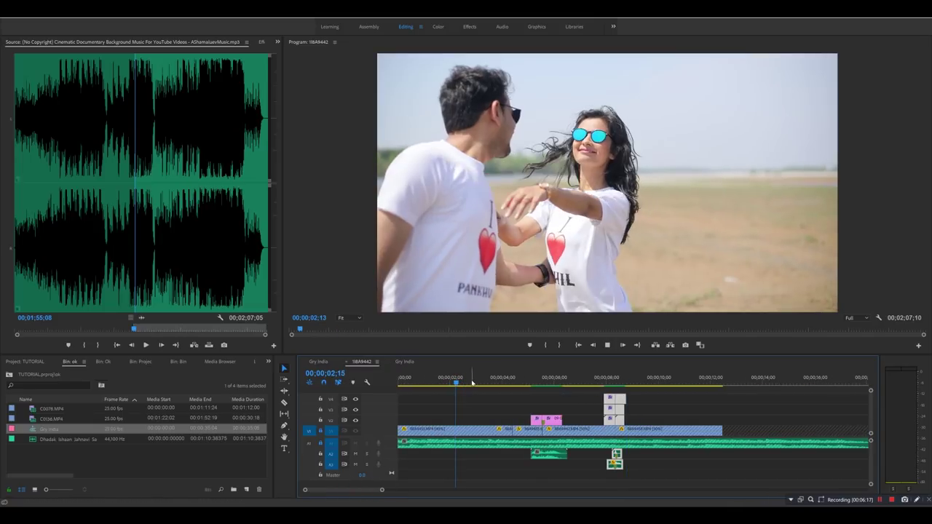